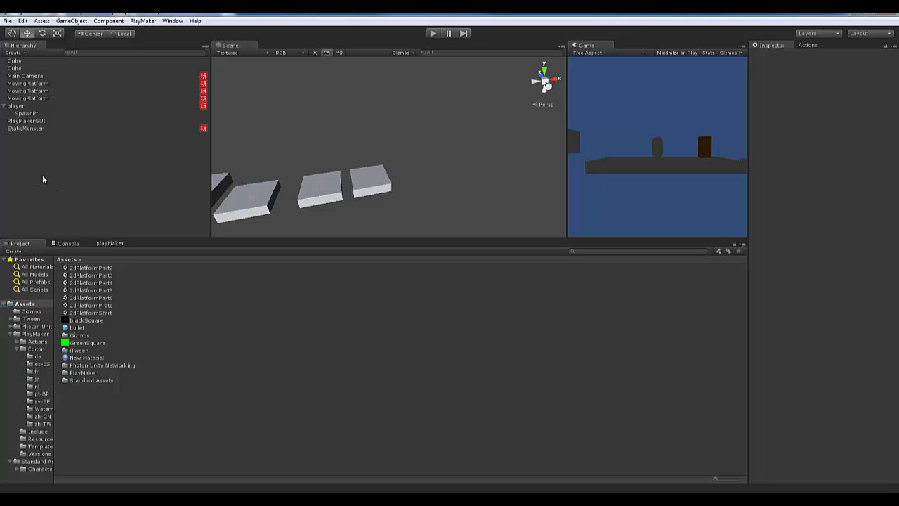
# - Switch the bottom panel from the project assets to the PlayMaker editor
pyautogui.click(109, 243)
pyautogui.click(37, 243)
pyautogui.click(95, 243)
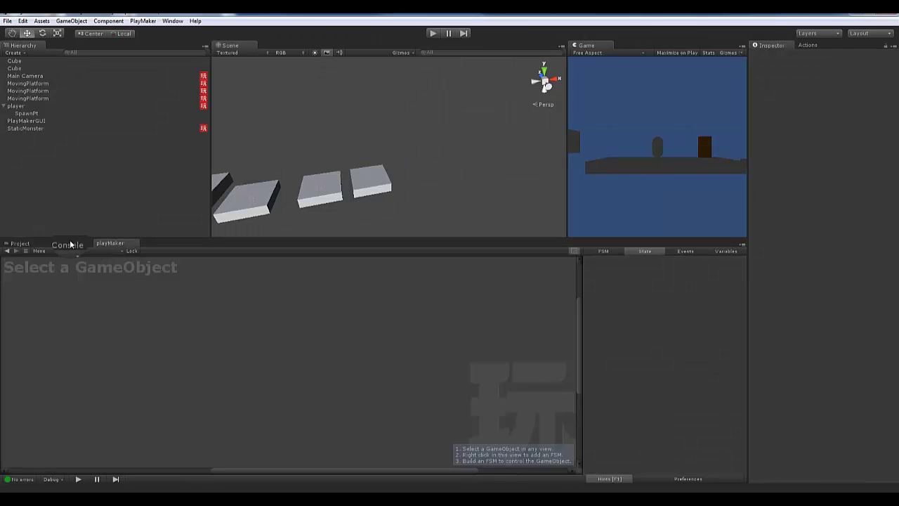
pyautogui.click(20, 243)
pyautogui.click(27, 106)
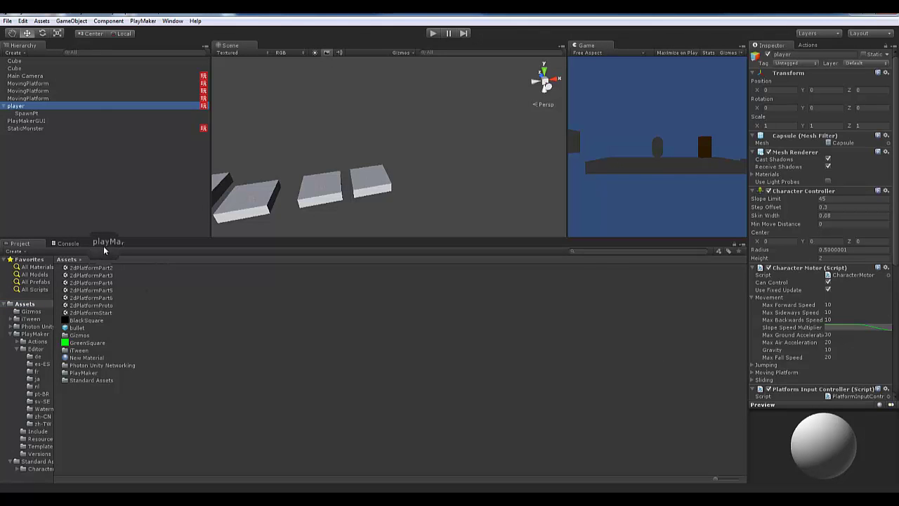
pyautogui.moveTo(101, 252); pyautogui.dragTo(107, 270)
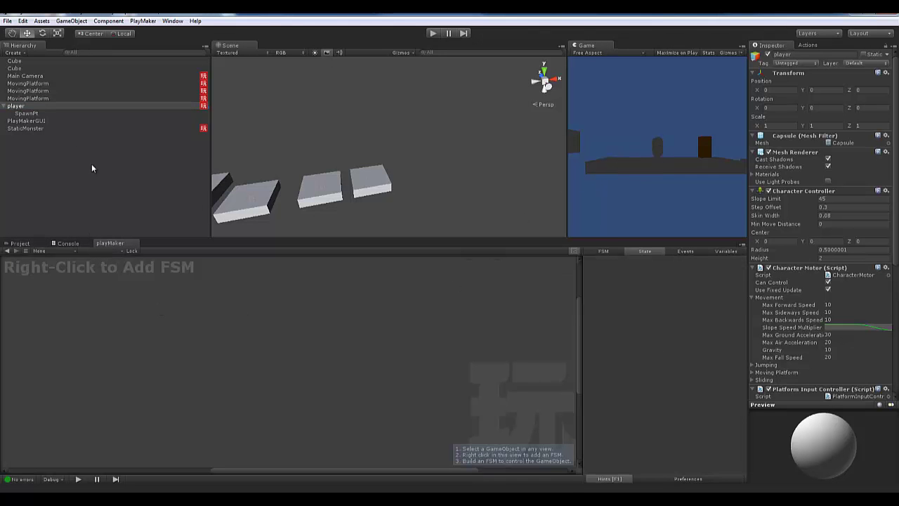
# - Select the player, browse its list of FSMs, then deselect it
pyautogui.click(14, 106)
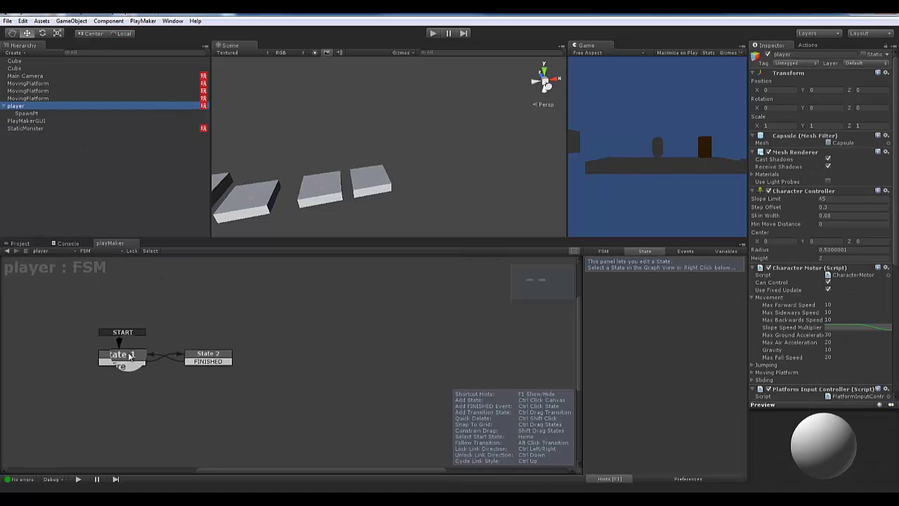
pyautogui.click(85, 251)
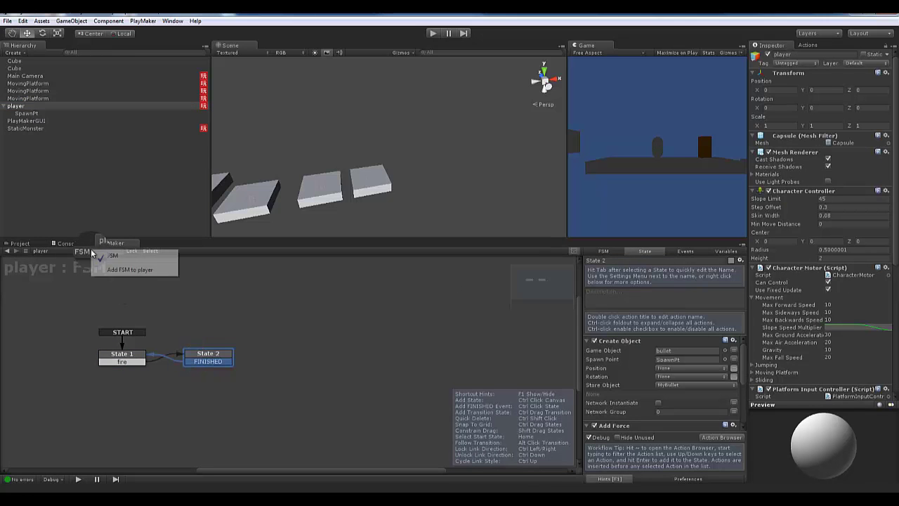
pyautogui.click(255, 293)
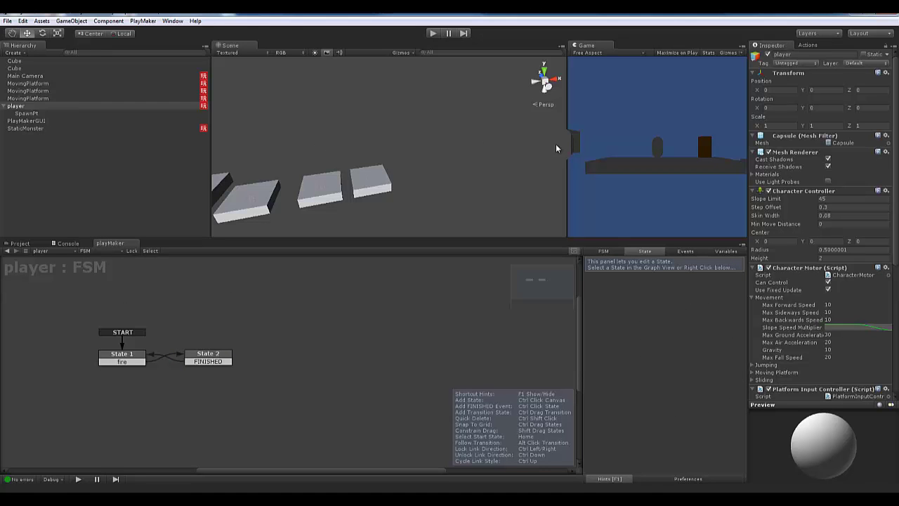
pyautogui.click(150, 173)
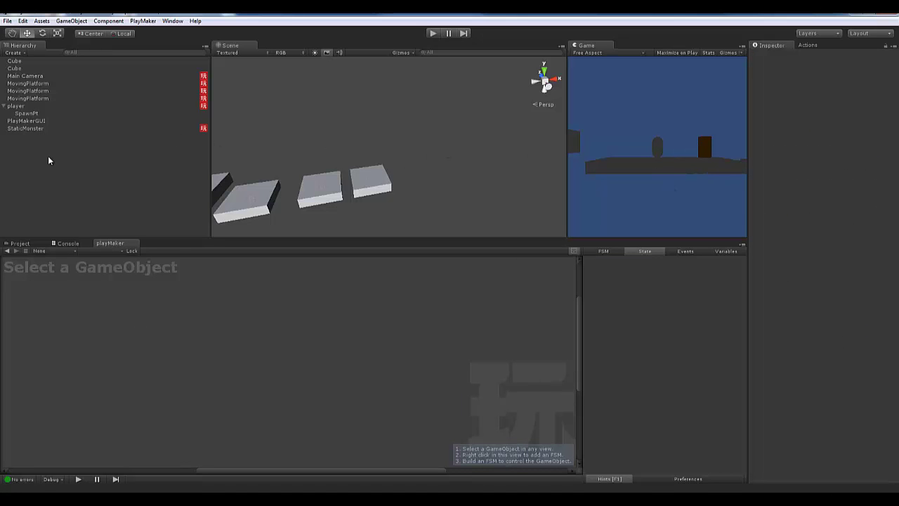
# - Check a moving platform's FSM, collapse the player's children, and leave nothing selected
pyautogui.click(28, 99)
pyautogui.click(17, 105)
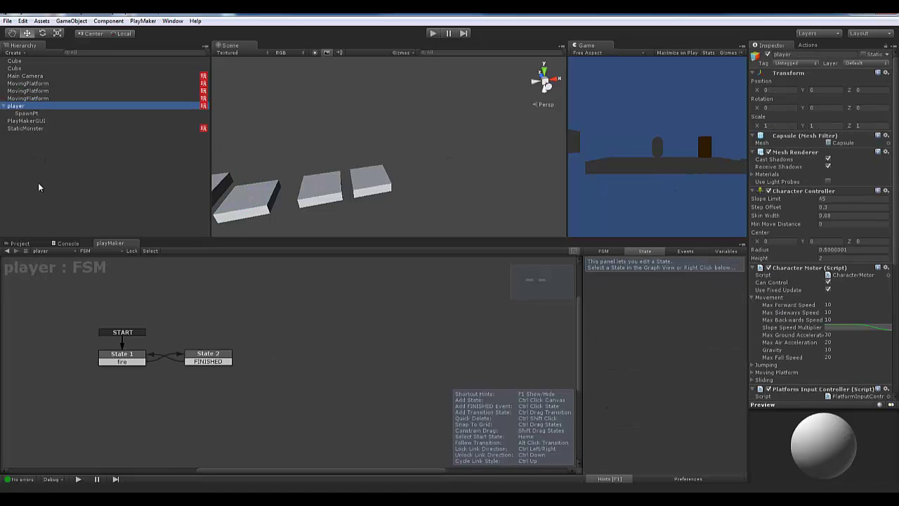
pyautogui.click(38, 182)
pyautogui.click(5, 105)
pyautogui.click(17, 105)
pyautogui.click(35, 144)
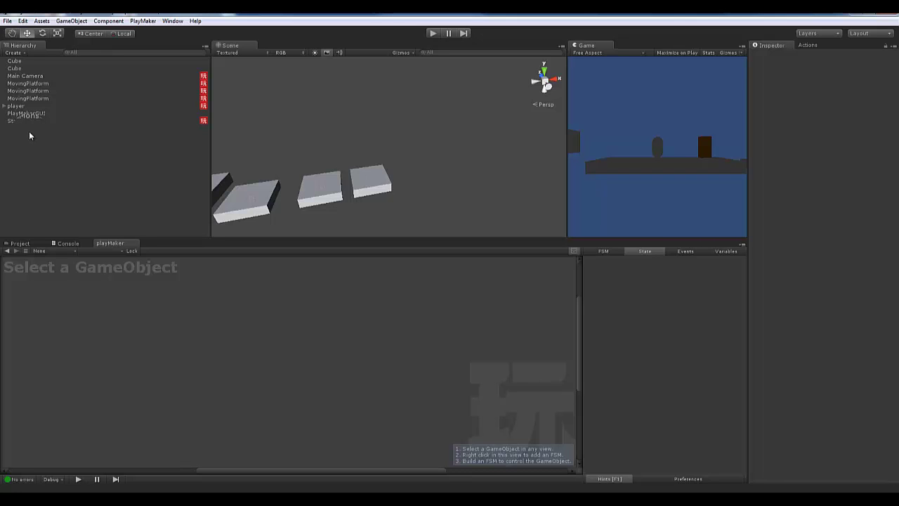
# - Create an empty GameObject from the GameObject menu and orbit the Scene view around it
pyautogui.click(71, 20)
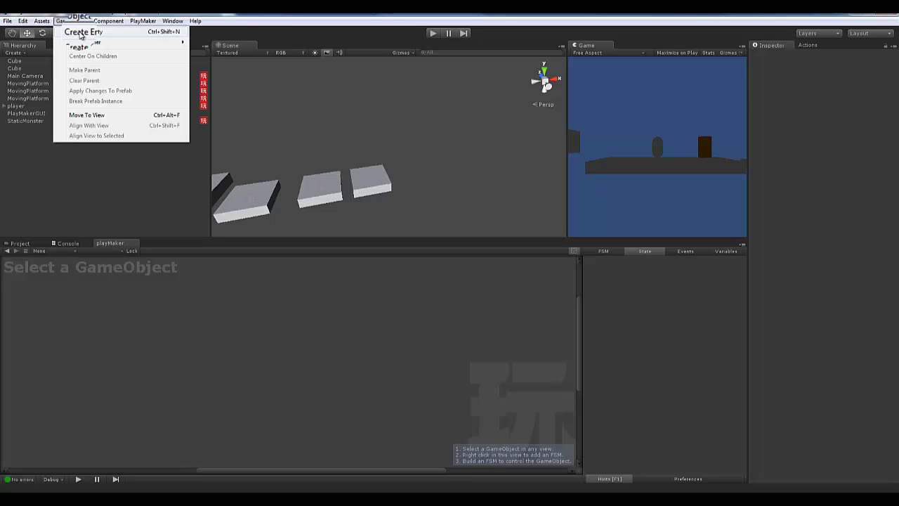
pyautogui.click(81, 33)
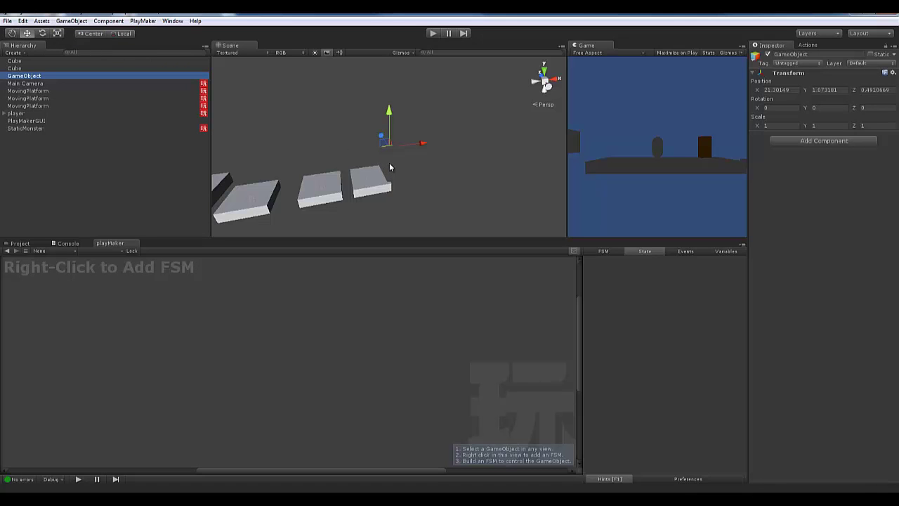
pyautogui.keyDown('alt'); pyautogui.moveTo(333, 170); pyautogui.dragTo(477, 171); pyautogui.keyUp('alt')
pyautogui.keyDown('alt'); pyautogui.moveTo(566, 172); pyautogui.dragTo(313, 183); pyautogui.keyUp('alt')
pyautogui.moveTo(378, 182); pyautogui.dragTo(410, 166)
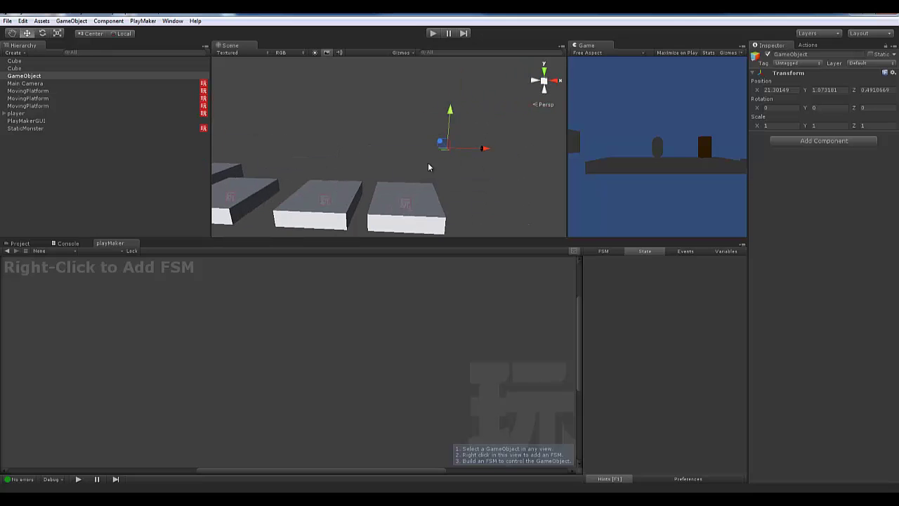
# - Rename the new object to HeathManager in the Inspector
pyautogui.click(792, 54)
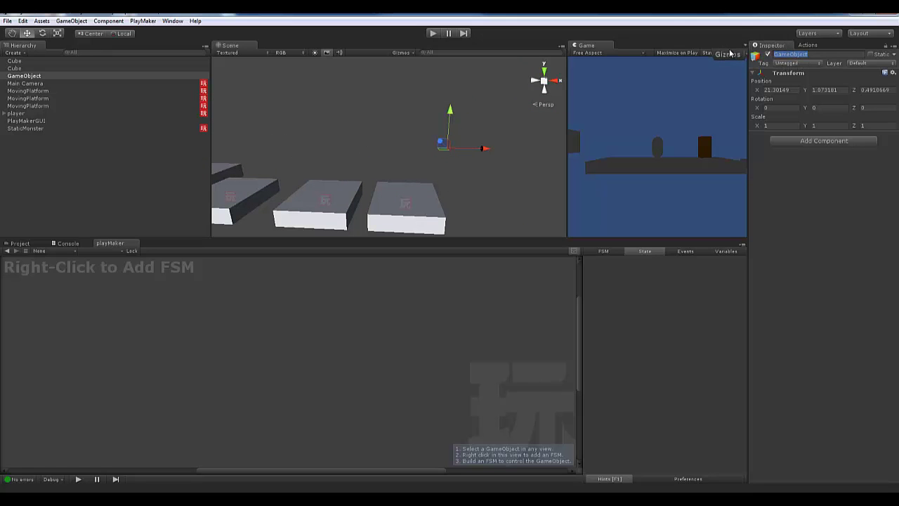
pyautogui.write('HeathManager')
pyautogui.press('Return')
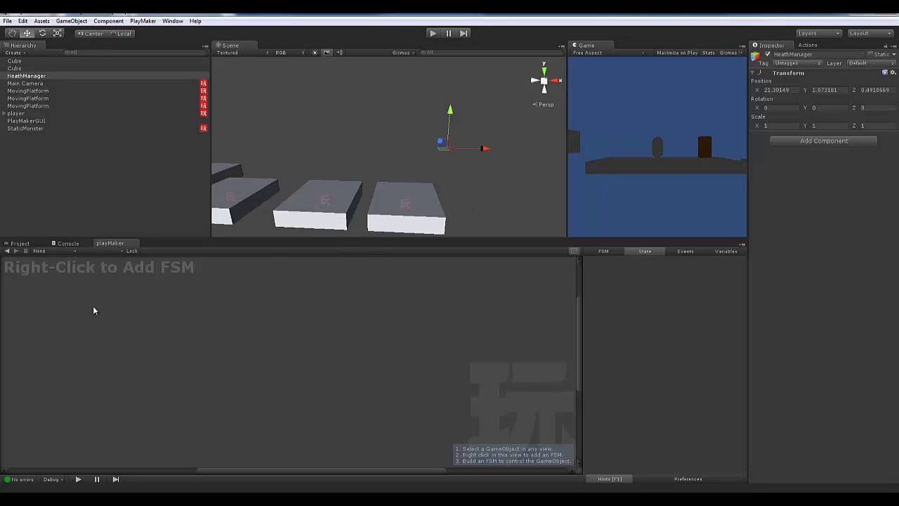
# - Add an FSM from the canvas context menu and rename its State 1 to LifeBar
pyautogui.rightClick(215, 330)
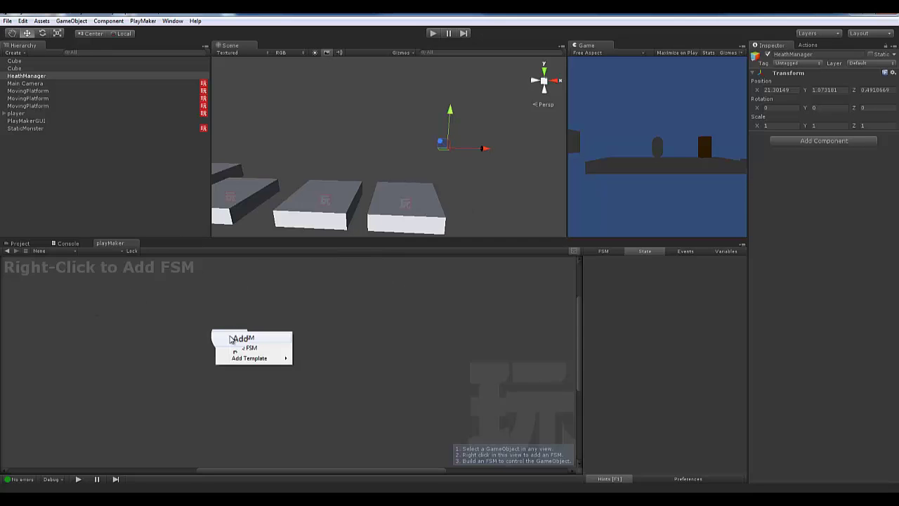
pyautogui.click(234, 337)
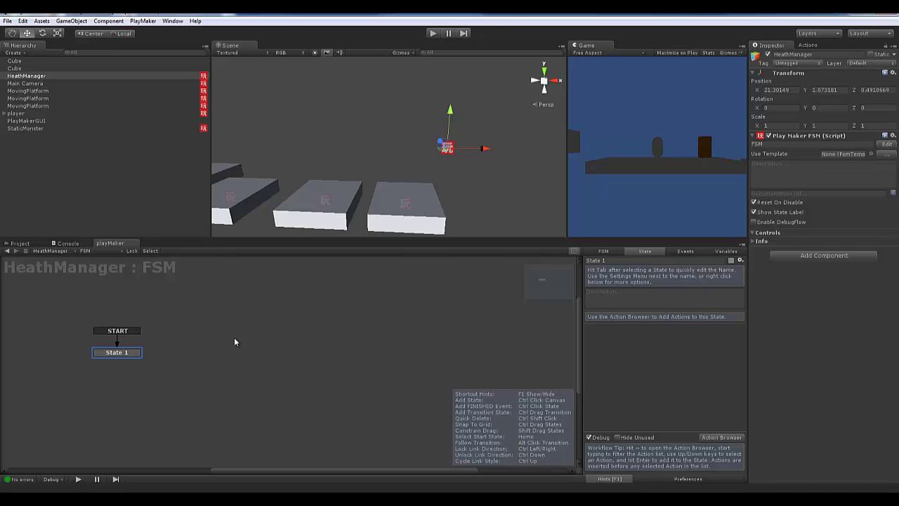
pyautogui.click(617, 261)
pyautogui.press('BackSpace')
pyautogui.write('Li')
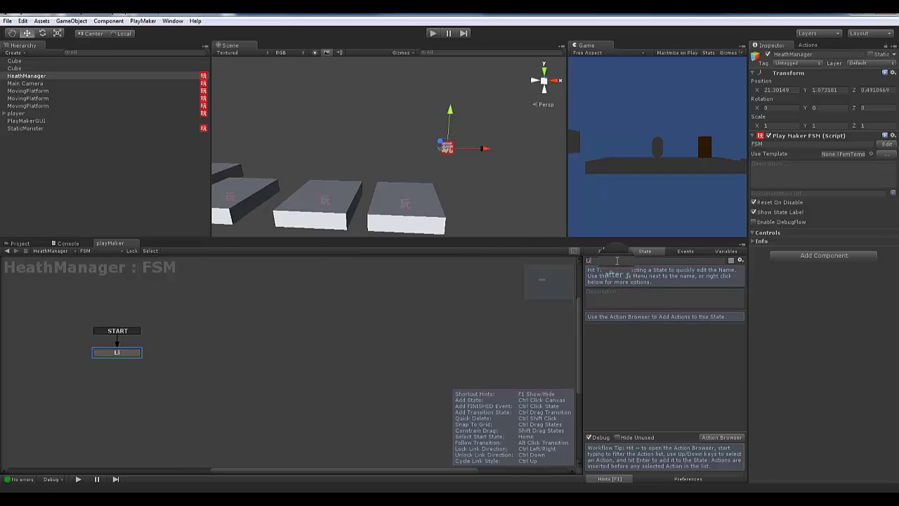
pyautogui.write('feBar')
# - Add the GUI Draw Texture action to the LifeBar state
pyautogui.click(720, 437)
pyautogui.moveTo(771, 175)
pyautogui.mouseDown()
pyautogui.moveTo(791, 190)
pyautogui.moveTo(790, 163)
pyautogui.moveTo(758, 187)
pyautogui.moveTo(788, 177)
pyautogui.moveTo(792, 163)
pyautogui.mouseUp()
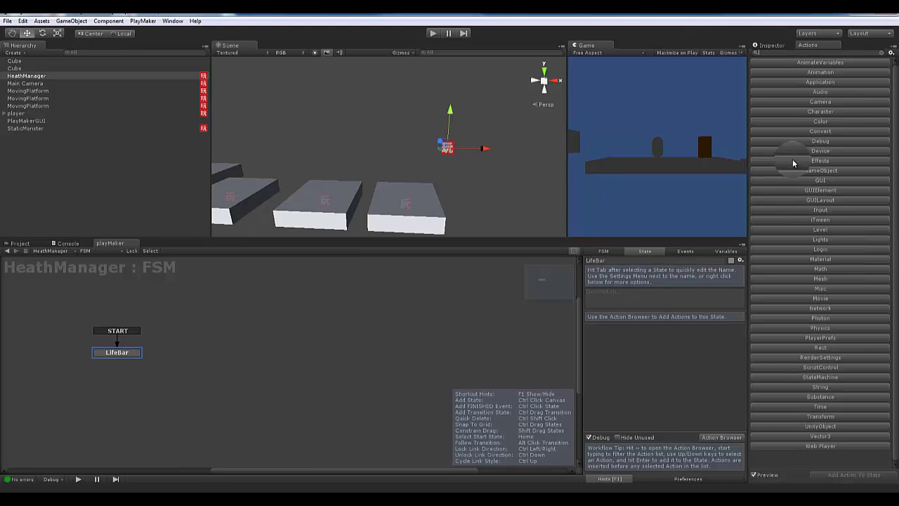
pyautogui.click(800, 180)
pyautogui.moveTo(798, 272)
pyautogui.mouseDown()
pyautogui.moveTo(783, 200)
pyautogui.moveTo(776, 218)
pyautogui.moveTo(773, 191)
pyautogui.moveTo(765, 235)
pyautogui.moveTo(813, 205)
pyautogui.moveTo(768, 201)
pyautogui.mouseUp()
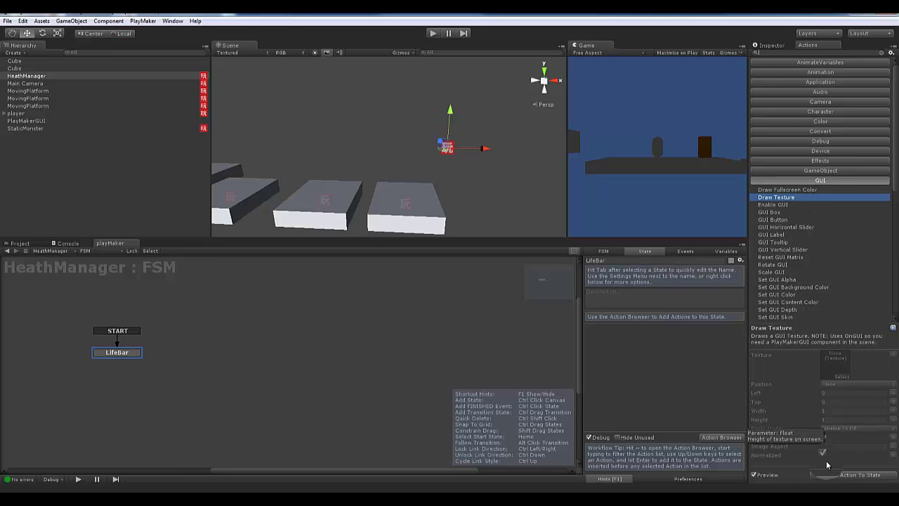
pyautogui.click(850, 475)
pyautogui.scroll(1, 685, 386)
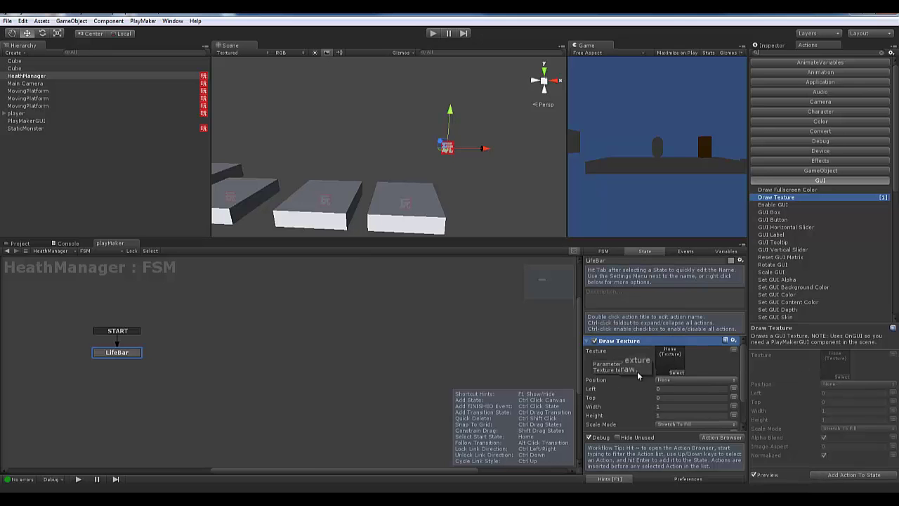
pyautogui.scroll(1, 677, 377)
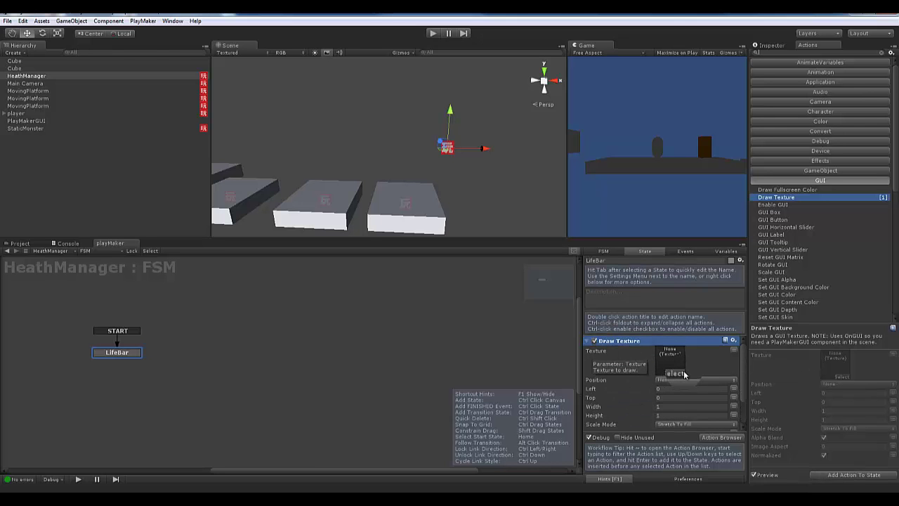
# - Choose GreenSquare as the Draw Texture image in the texture picker
pyautogui.click(676, 371)
pyautogui.scroll(-12, 83, 138)
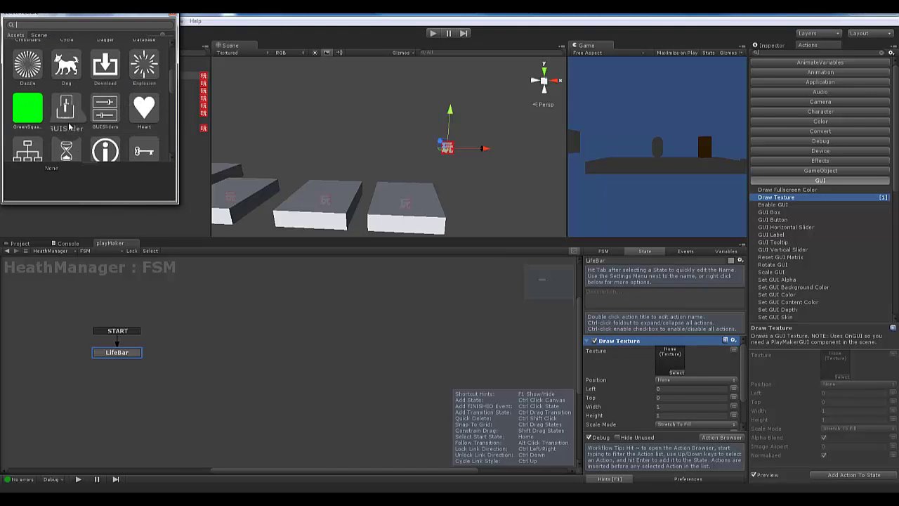
pyautogui.scroll(-15, 83, 138)
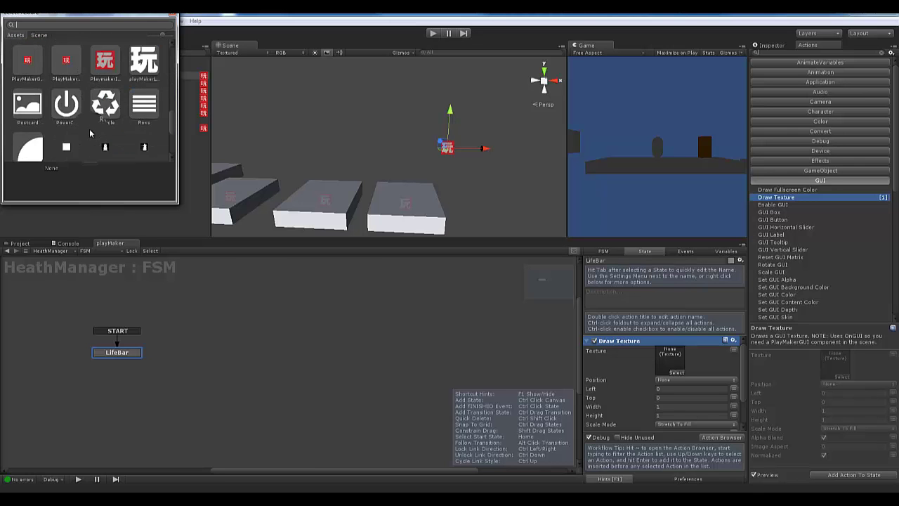
pyautogui.scroll(15, 81, 140)
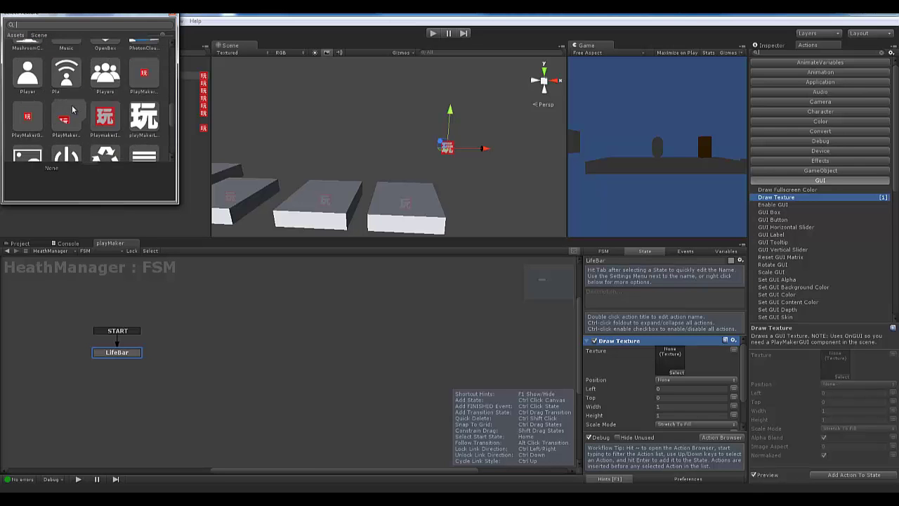
pyautogui.scroll(5, 70, 110)
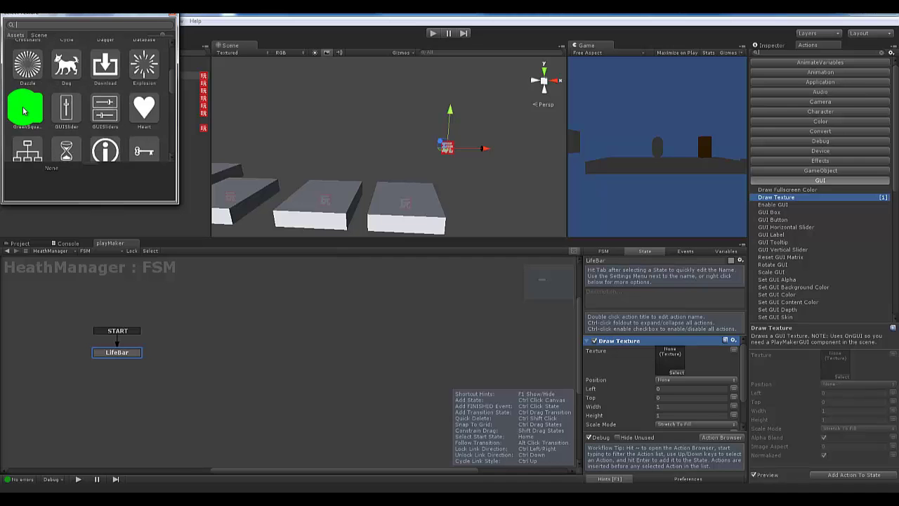
pyautogui.scroll(4, 48, 94)
pyautogui.scroll(4, 48, 94)
pyautogui.scroll(-8, 23, 114)
pyautogui.click(26, 113)
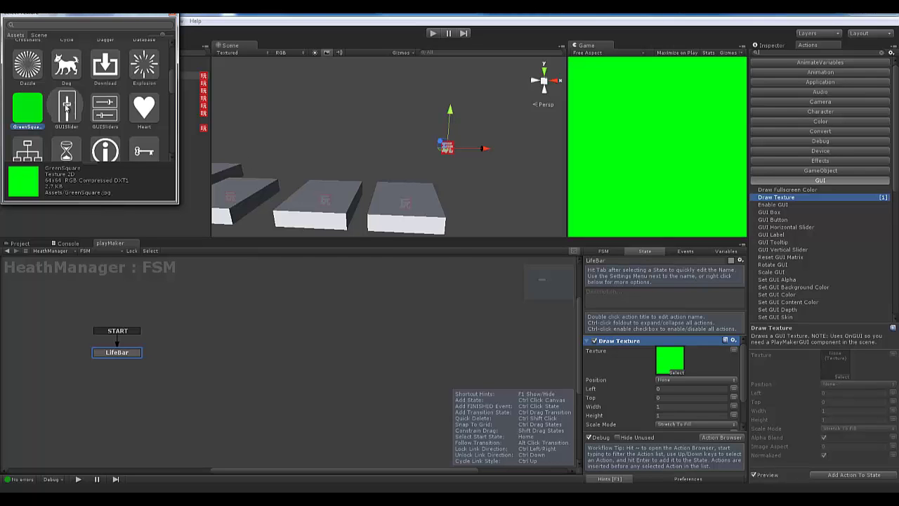
pyautogui.click(26, 118)
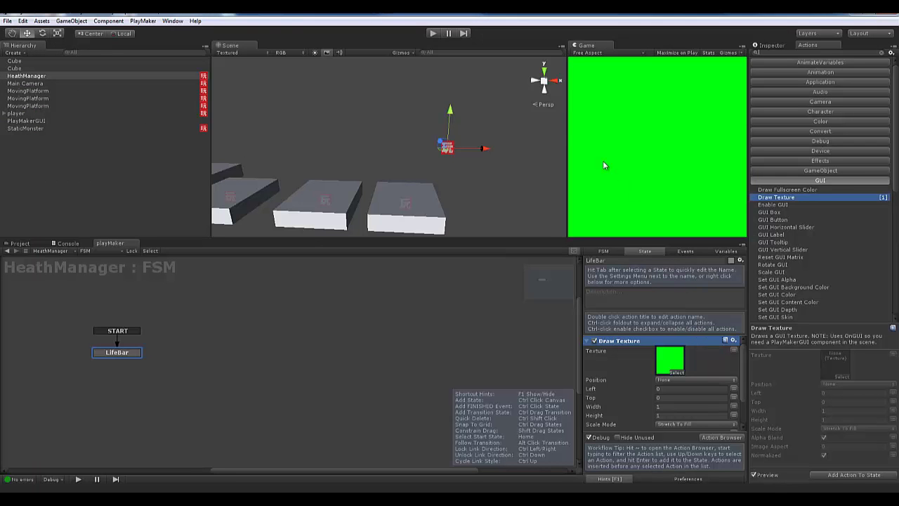
# - Widen the Game view and set the green texture's Width to 0.1
pyautogui.moveTo(565, 124); pyautogui.dragTo(495, 127)
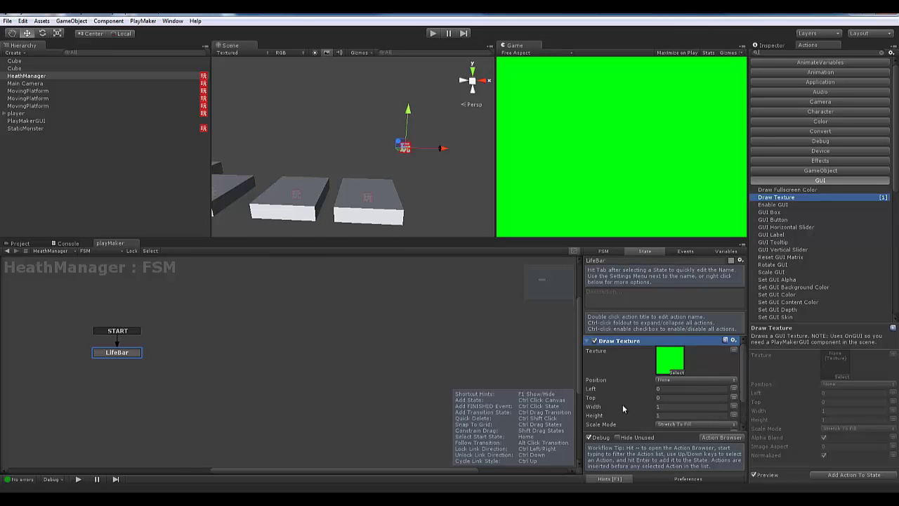
pyautogui.scroll(-2, 646, 408)
pyautogui.scroll(-2, 645, 393)
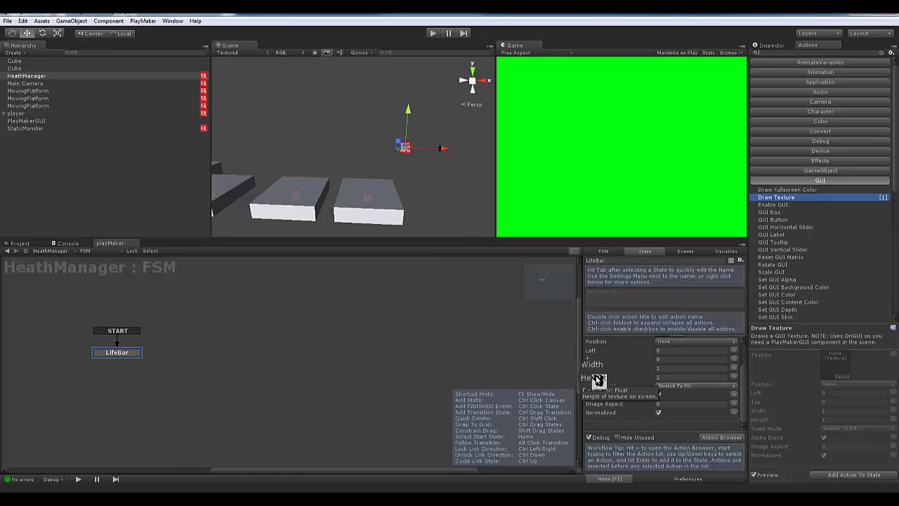
pyautogui.moveTo(594, 368)
pyautogui.mouseDown()
pyautogui.moveTo(578, 373)
pyautogui.moveTo(598, 379)
pyautogui.mouseUp()
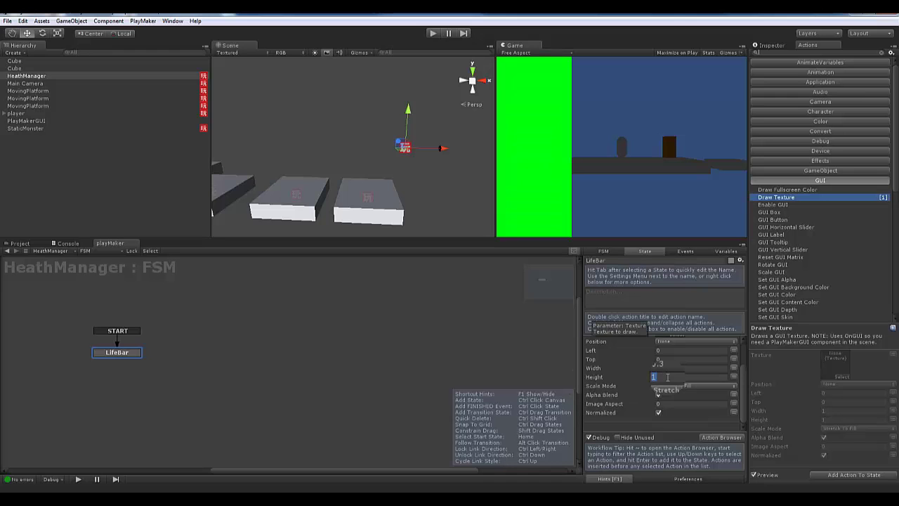
pyautogui.write('0.5')
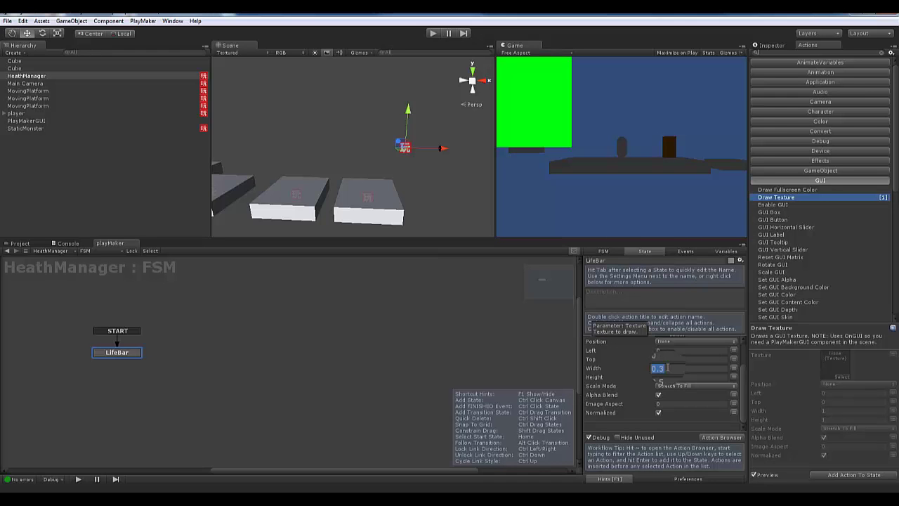
pyautogui.write('0.1')
pyautogui.press('Return')
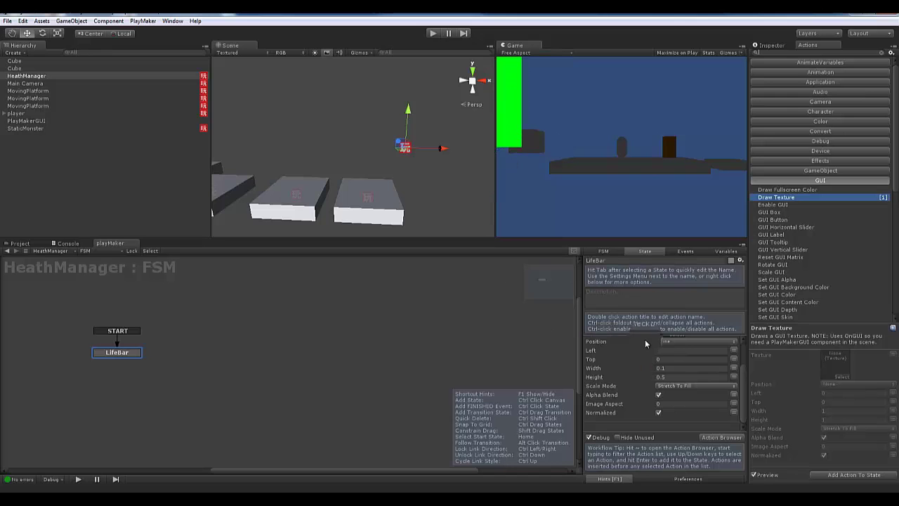
# - Set the Draw Texture Top to 0.5 and Height to -0.5
pyautogui.moveTo(592, 381); pyautogui.dragTo(594, 388)
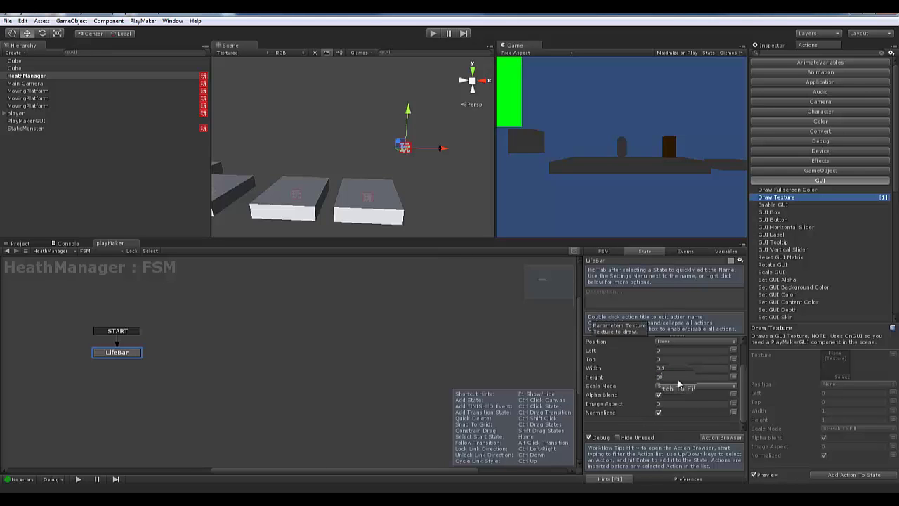
pyautogui.press('BackSpace')
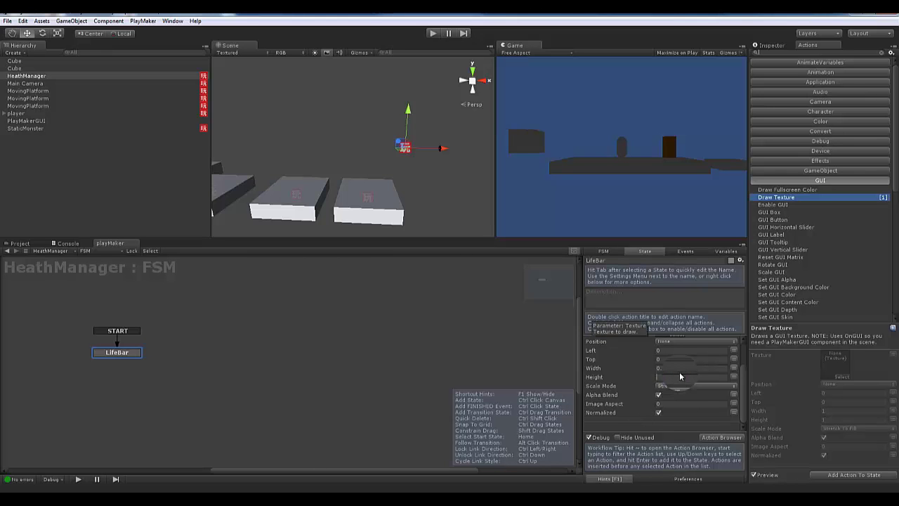
pyautogui.write('.5')
pyautogui.press('BackSpace')
pyautogui.press('BackSpace')
pyautogui.click(671, 359)
pyautogui.press('BackSpace')
pyautogui.write('.5')
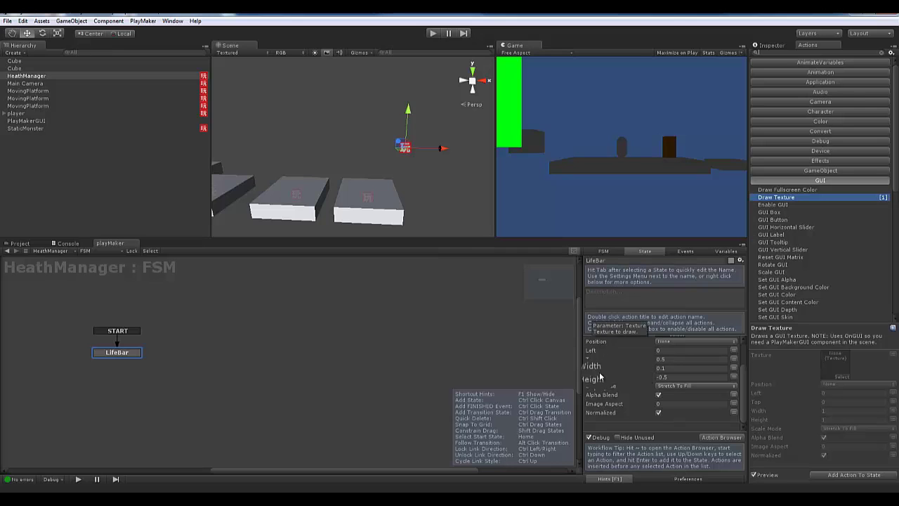
pyautogui.moveTo(602, 379); pyautogui.dragTo(606, 382)
pyautogui.click(676, 379)
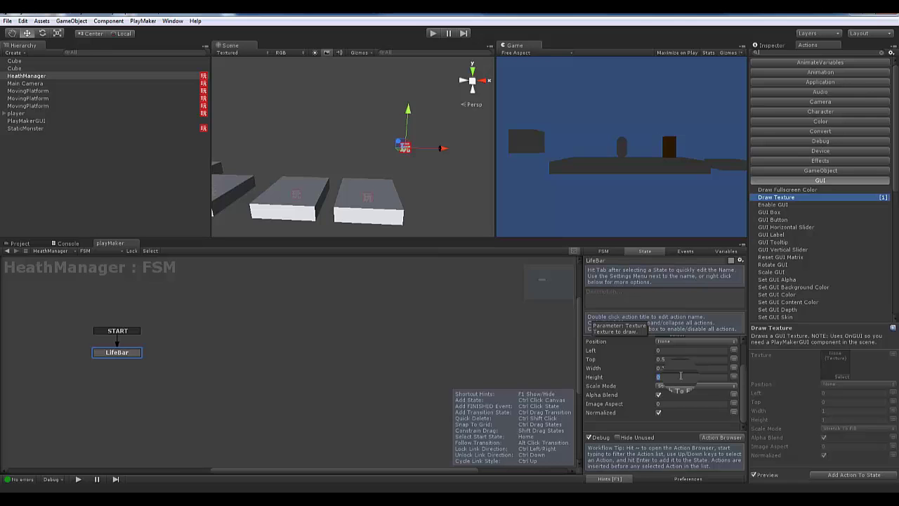
pyautogui.write('-0.5')
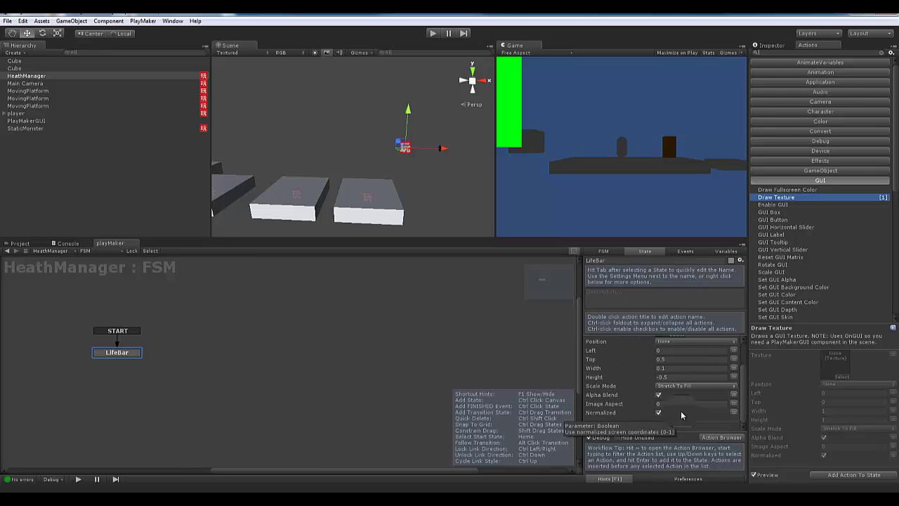
# - Set LifeBar's Draw Texture Left offset to 0.05, then deselect the state
pyautogui.click(110, 353)
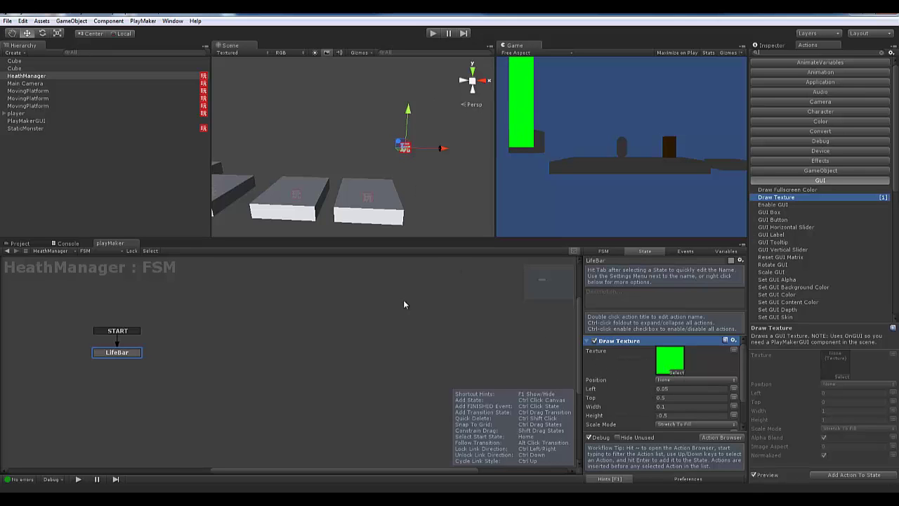
pyautogui.click(150, 369)
pyautogui.click(118, 352)
pyautogui.click(201, 358)
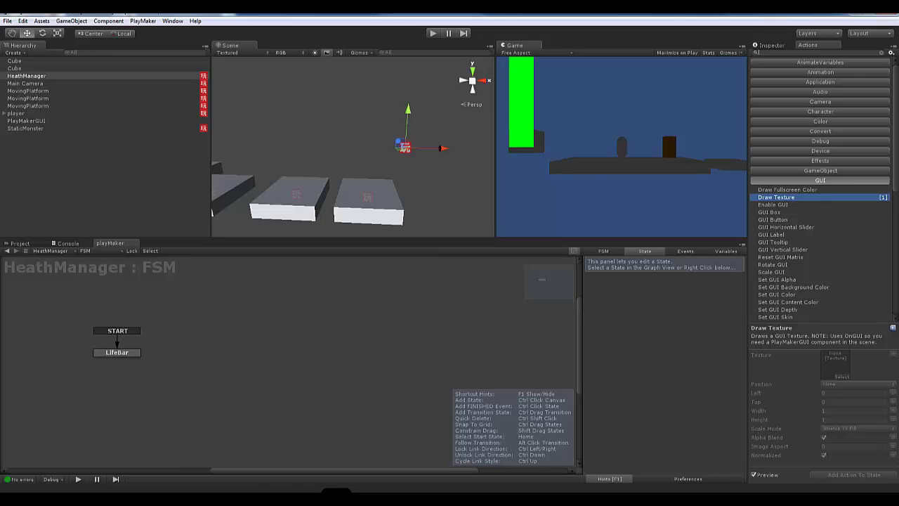
pyautogui.click(337, 490)
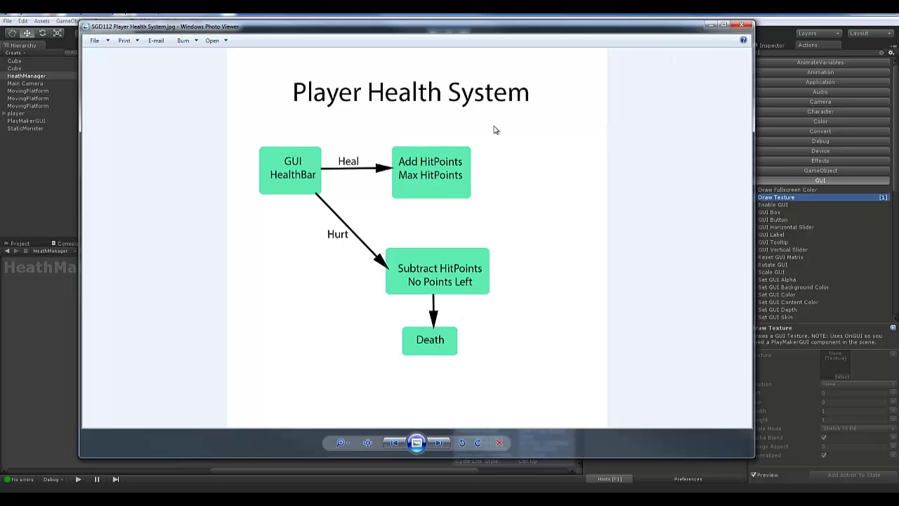
pyautogui.click(710, 26)
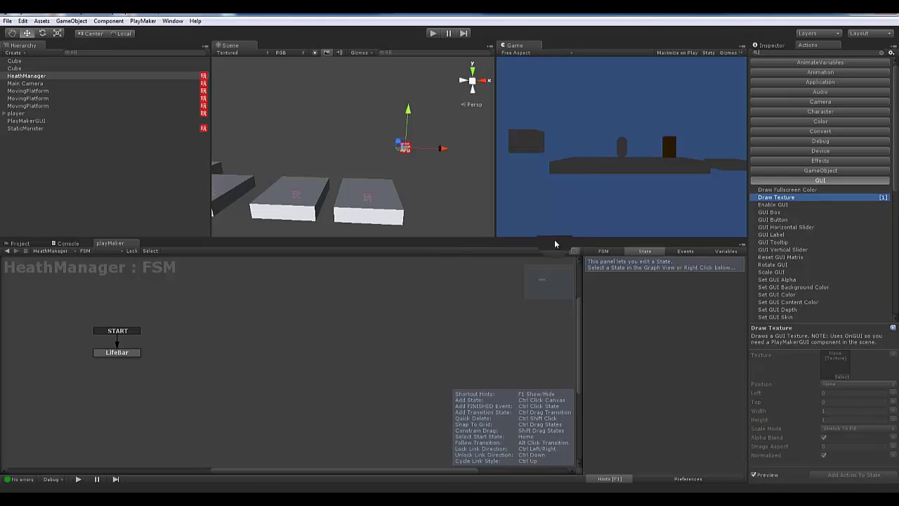
# - Add two new states to the FSM graph
pyautogui.rightClick(193, 332)
pyautogui.click(213, 333)
pyautogui.rightClick(215, 382)
pyautogui.click(222, 387)
# - Rename the new states Heal and Hurt, then select LifeBar and show the events list
pyautogui.click(207, 332)
pyautogui.press('Tab')
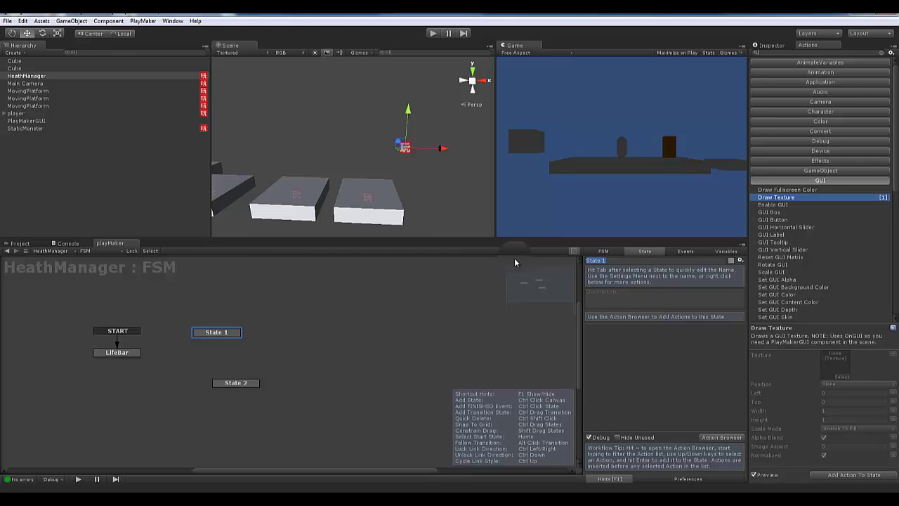
pyautogui.write('Heal')
pyautogui.click(242, 383)
pyautogui.press('Tab')
pyautogui.write('Hu')
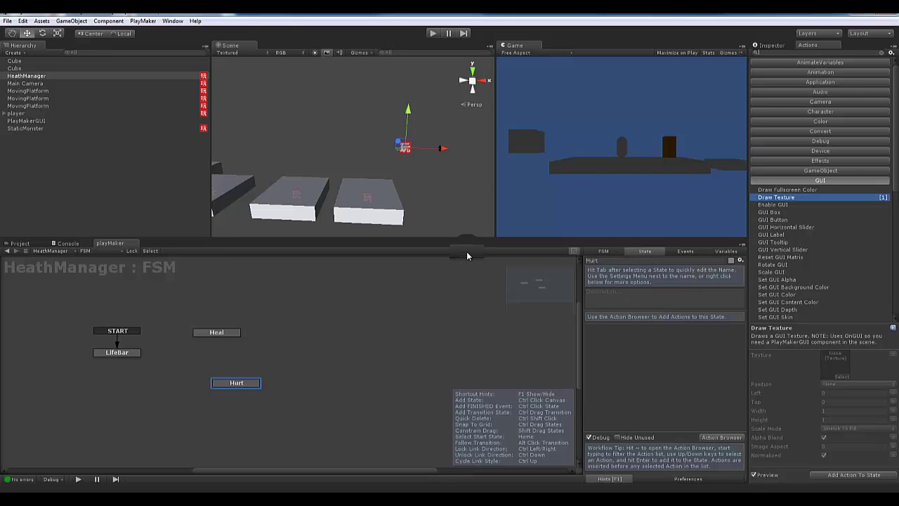
pyautogui.moveTo(228, 379); pyautogui.dragTo(208, 379)
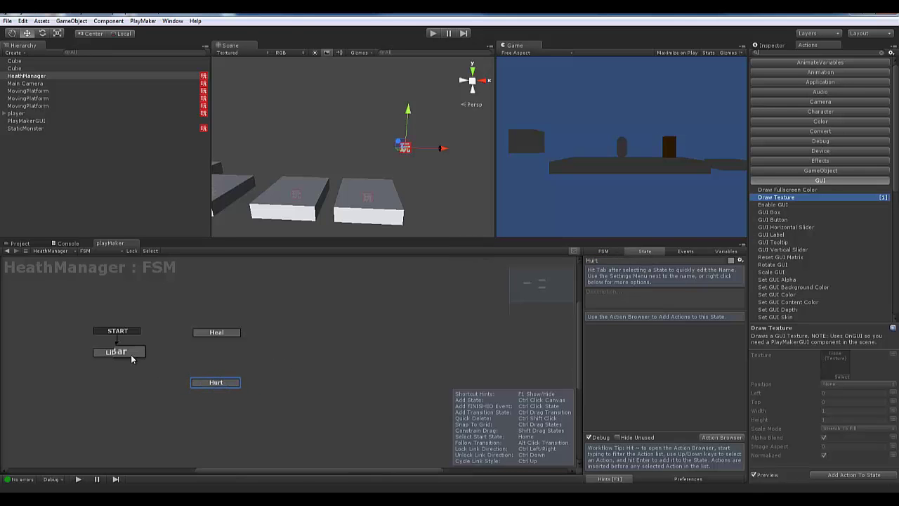
pyautogui.click(127, 352)
pyautogui.click(678, 250)
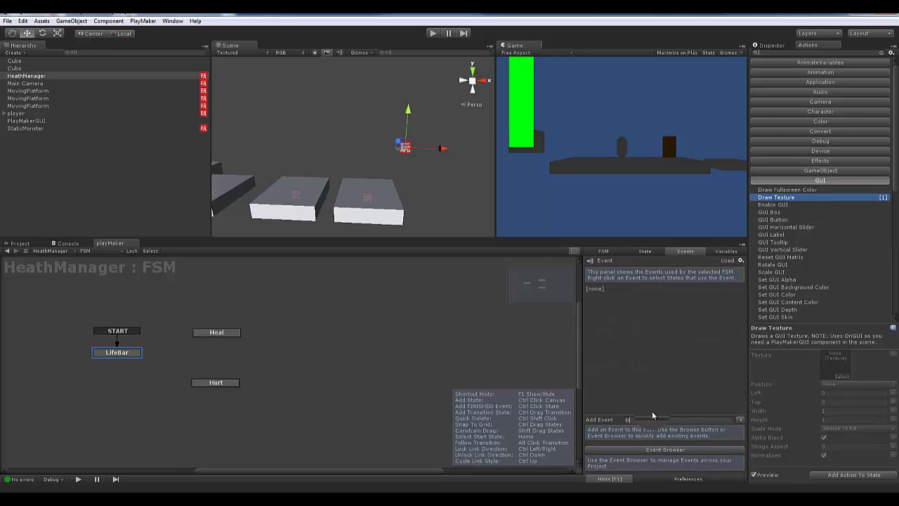
# - Add the Hurt event and give LifeBar Heal and Hurt transitions
pyautogui.write('Hurt')
pyautogui.press('Return')
pyautogui.rightClick(111, 352)
pyautogui.moveTo(176, 357)
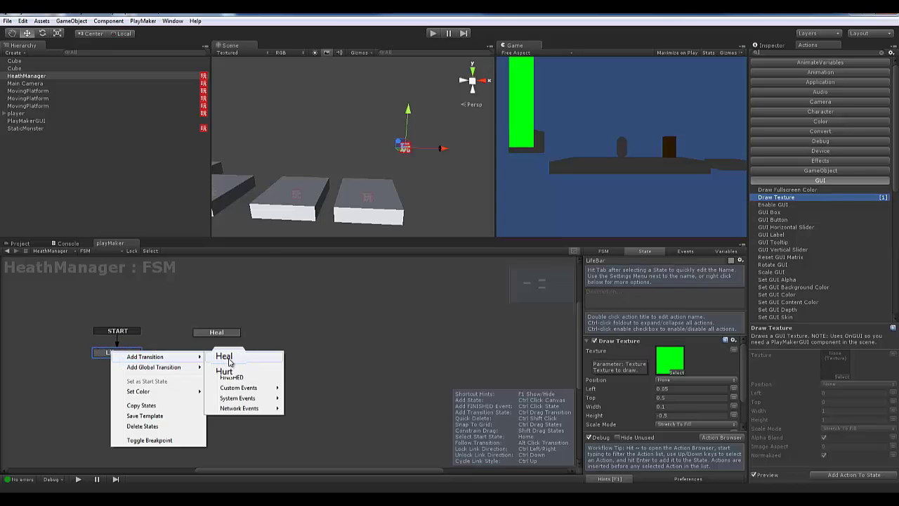
pyautogui.click(229, 361)
pyautogui.rightClick(137, 352)
pyautogui.moveTo(161, 356)
pyautogui.click(239, 371)
# - Link the Heal and Hurt transitions to their matching states and add another new state
pyautogui.click(137, 360)
pyautogui.moveTo(137, 360); pyautogui.dragTo(212, 333)
pyautogui.click(135, 369)
pyautogui.moveTo(134, 370); pyautogui.dragTo(215, 384)
pyautogui.click(228, 358)
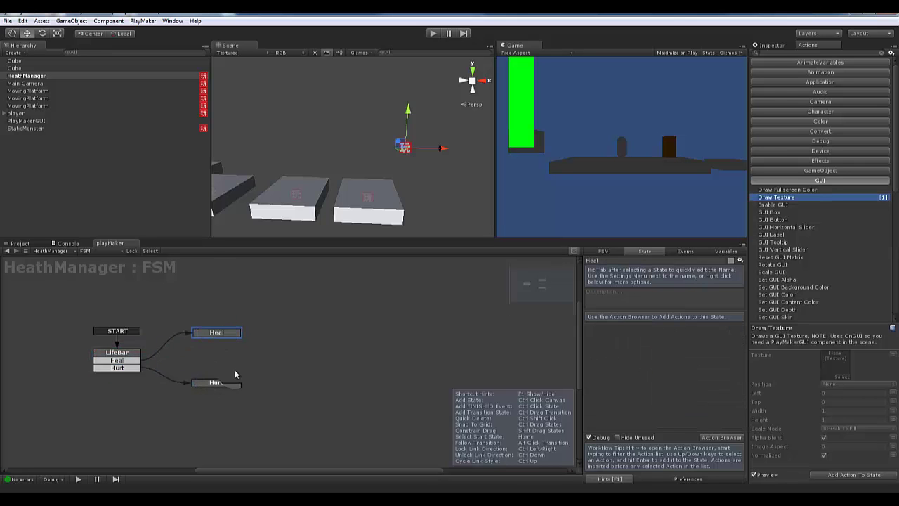
pyautogui.rightClick(218, 413)
pyautogui.click(234, 315)
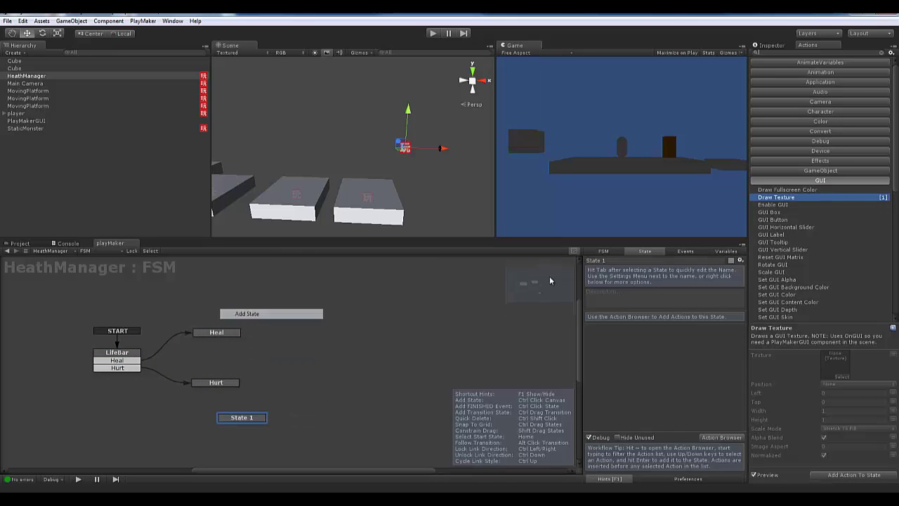